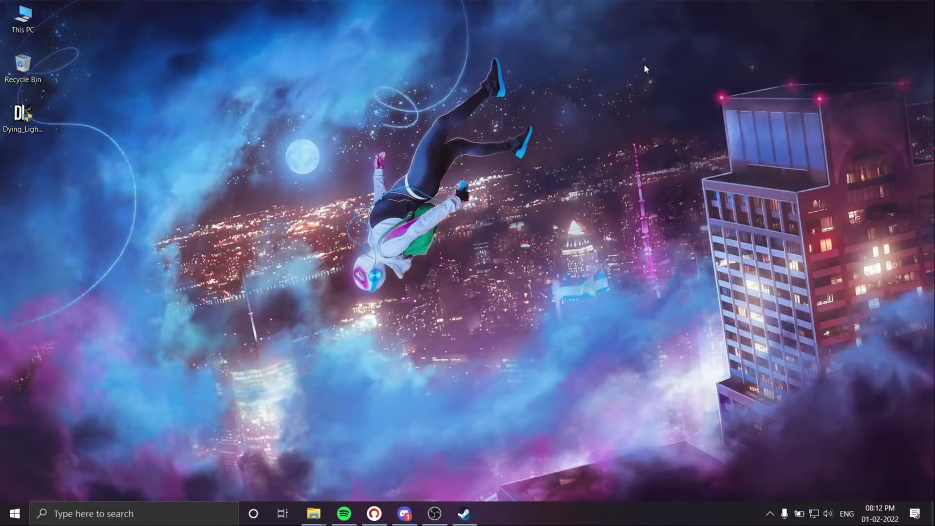
Step: In the NVIDIA Control Panel's 3D program settings for Dying Light, set the preferred graphics processor to High-performance NVIDIA processor
{"action": "right_click", "coordinate": [530, 206]}
{"action": "left_click", "coordinate": [470, 325]}
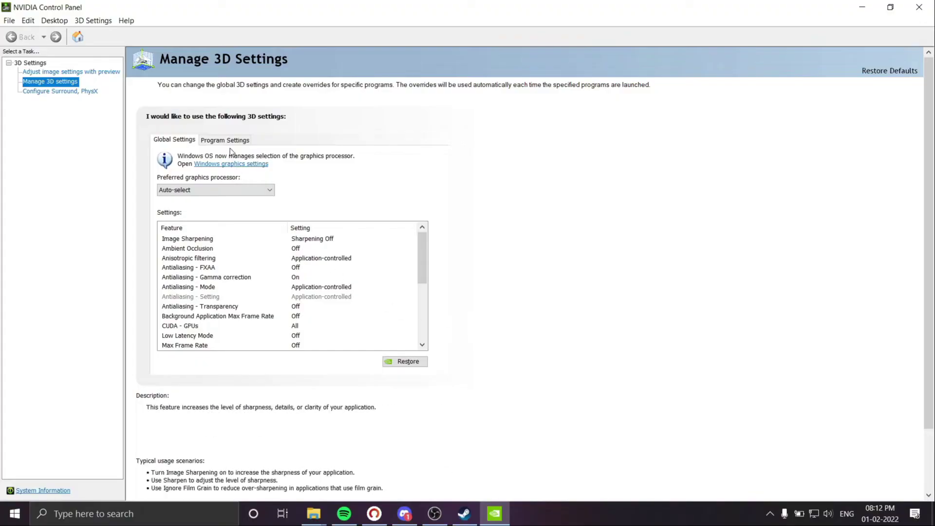
{"action": "left_click", "coordinate": [225, 139]}
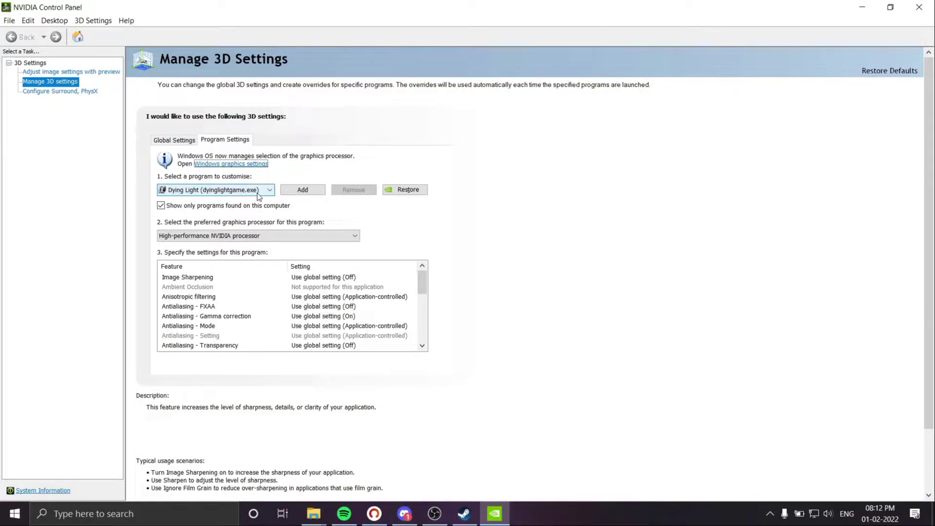
{"action": "left_click", "coordinate": [170, 237]}
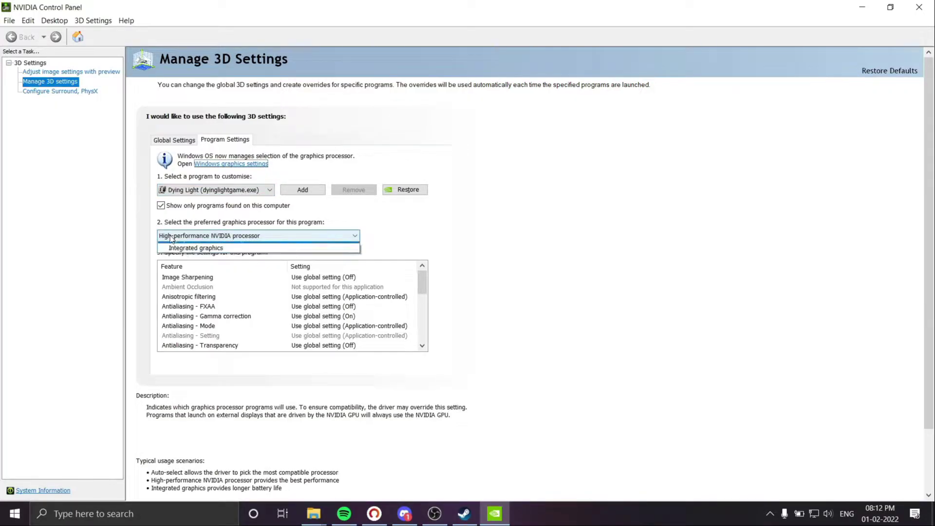
{"action": "left_click", "coordinate": [194, 256]}
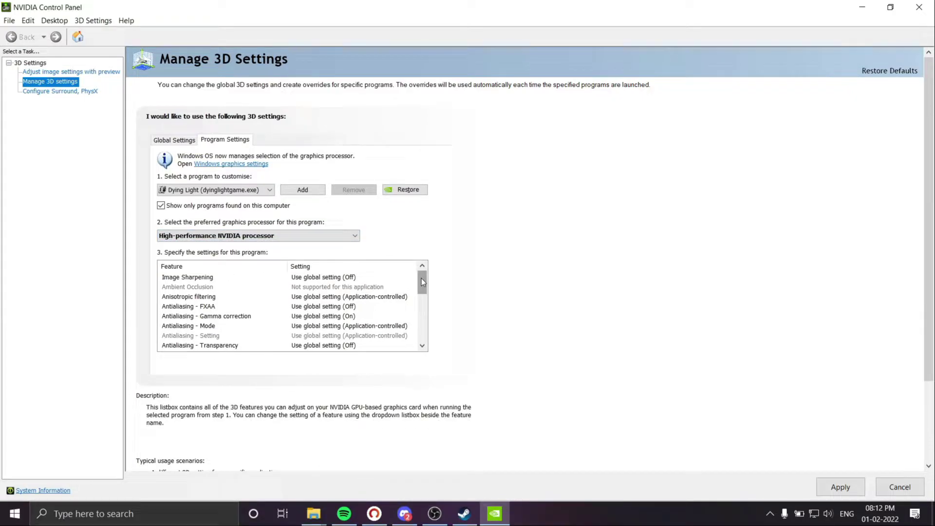
Step: Set Dying Light's Low Latency Mode to Ultra and its Power management mode to Prefer maximum performance
{"action": "left_click_drag", "start_coordinate": [422, 279], "coordinate": [421, 322]}
{"action": "left_click", "coordinate": [295, 320]}
{"action": "left_click", "coordinate": [300, 349]}
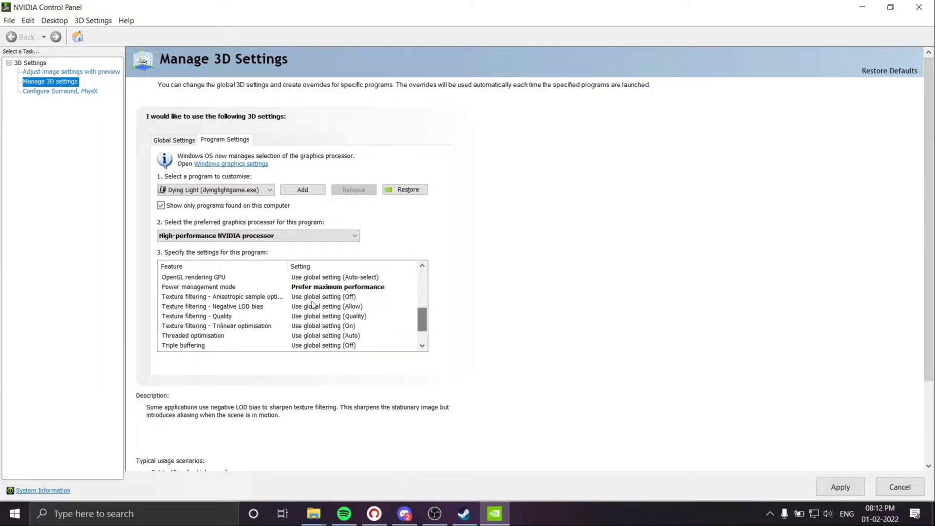
{"action": "left_click", "coordinate": [307, 287]}
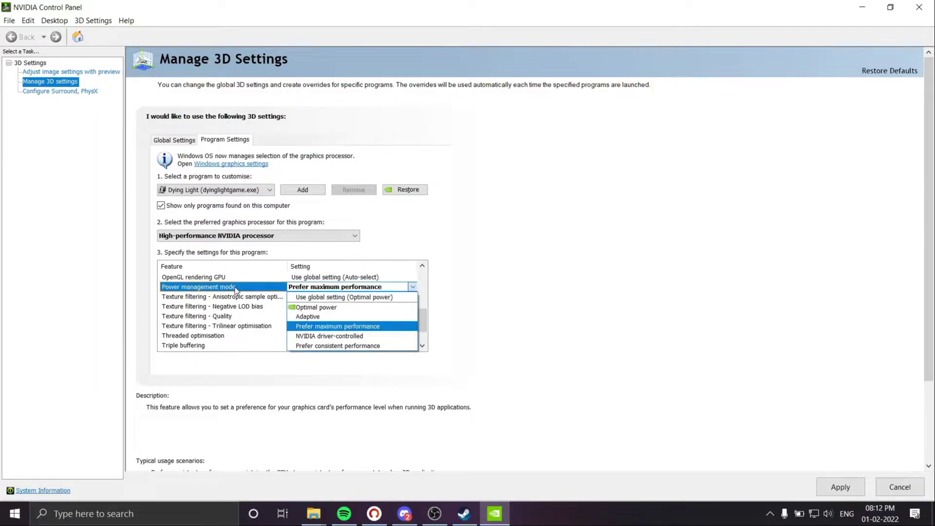
{"action": "left_click", "coordinate": [316, 327]}
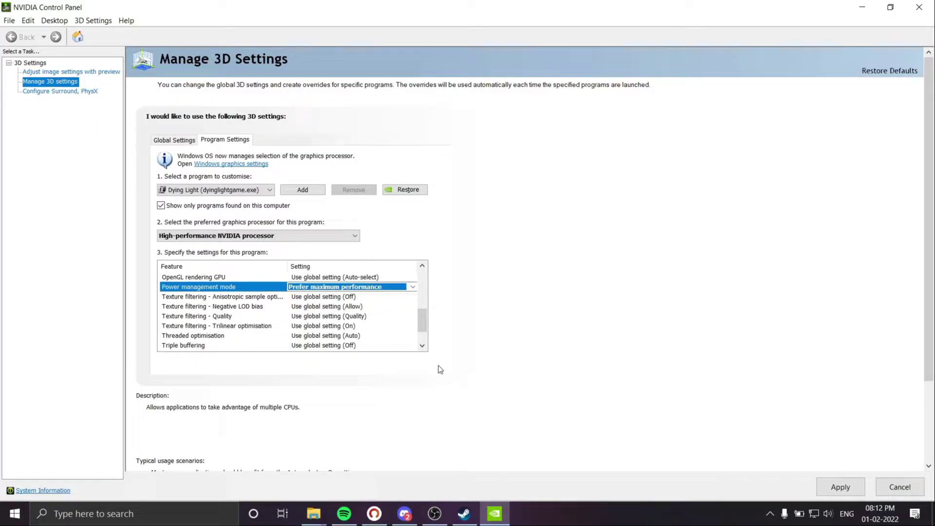
Step: Apply the Dying Light program settings and close the NVIDIA Control Panel
{"action": "scroll", "coordinate": [246, 326], "scroll_direction": "up", "scroll_amount": 3}
{"action": "scroll", "coordinate": [246, 323], "scroll_direction": "down", "scroll_amount": 2}
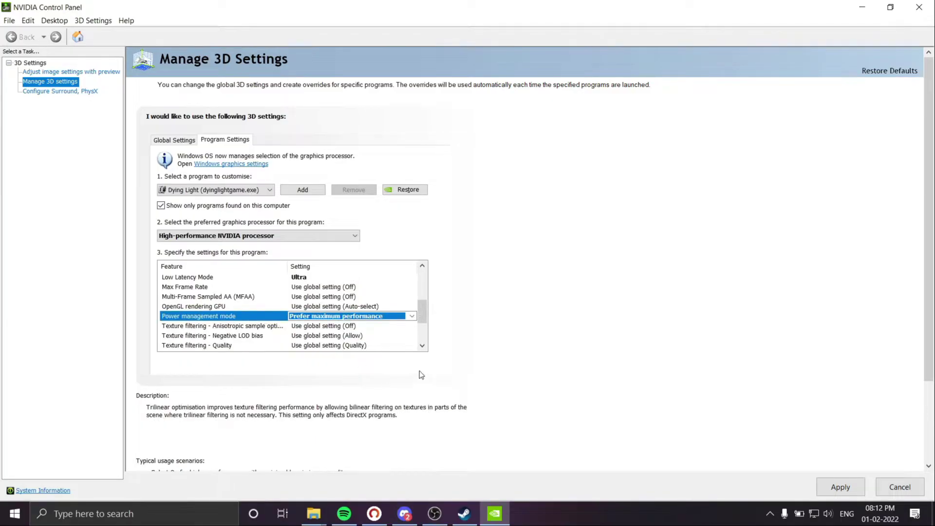
{"action": "left_click", "coordinate": [839, 488]}
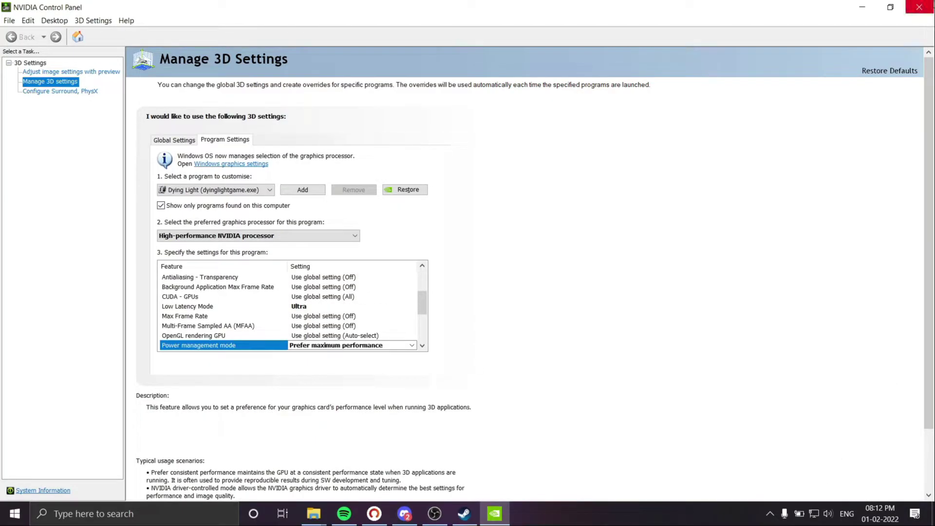
{"action": "left_click", "coordinate": [919, 7]}
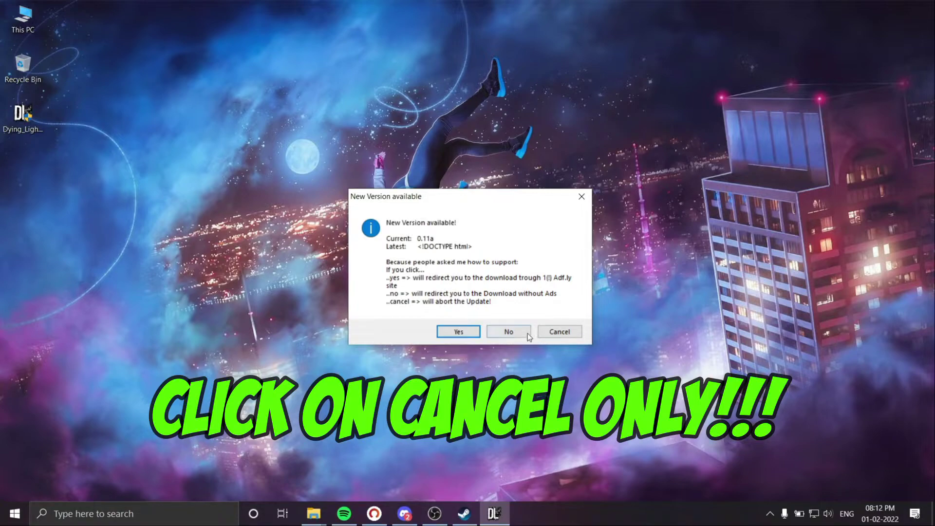
Step: Cancel the new version prompt of the Dying Light launcher tool and set the game's start priority to Realtime
{"action": "left_click", "coordinate": [560, 332]}
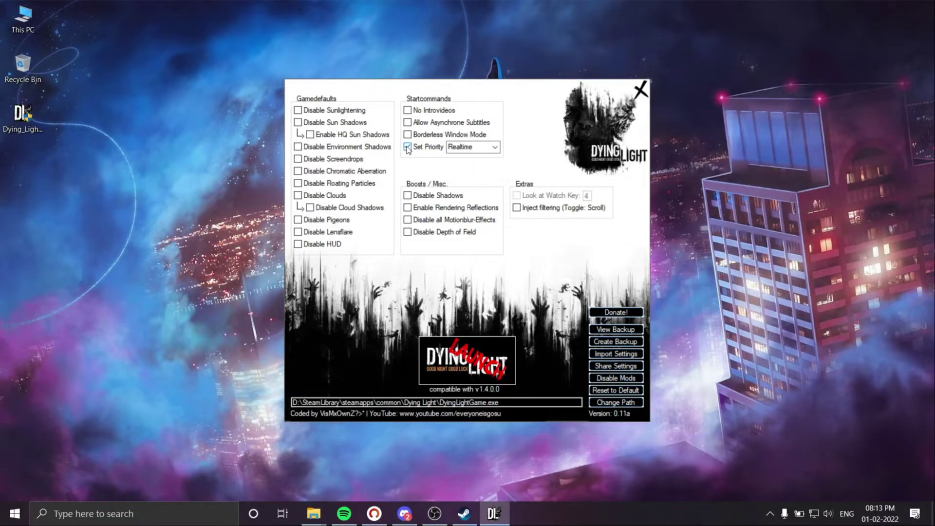
{"action": "left_click", "coordinate": [479, 149]}
{"action": "left_click", "coordinate": [494, 147]}
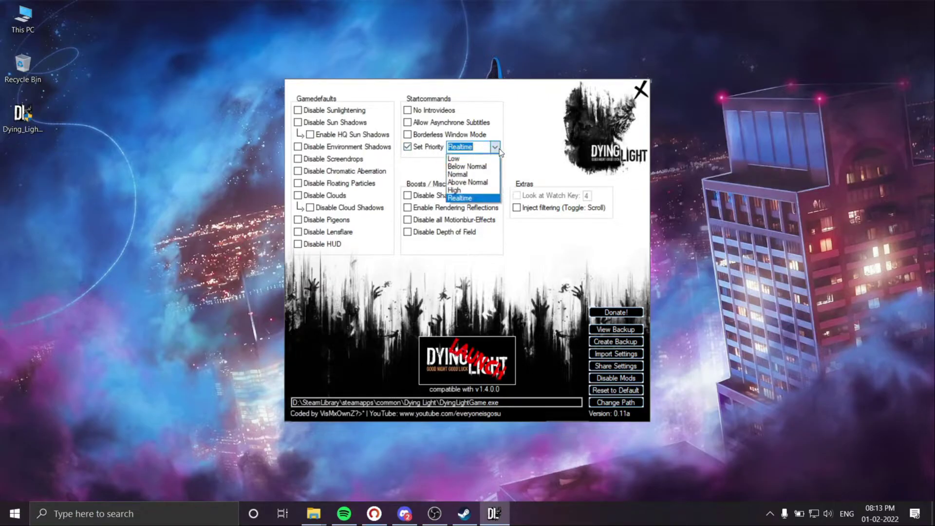
{"action": "left_click", "coordinate": [484, 197]}
Step: Launch Dying Light from the tool, allow its optional launch parameters, and adjust the game's level in the Windows volume mixer
{"action": "left_click", "coordinate": [464, 366]}
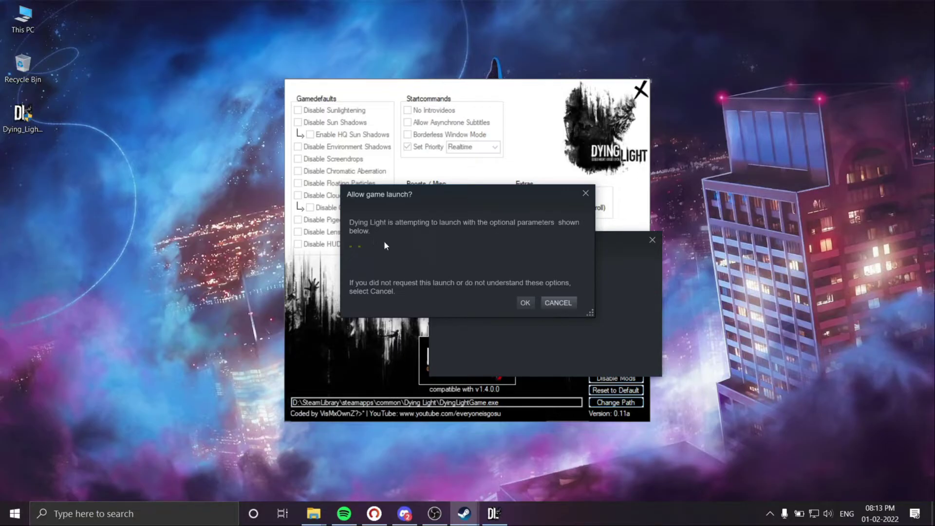
{"action": "left_click", "coordinate": [520, 303]}
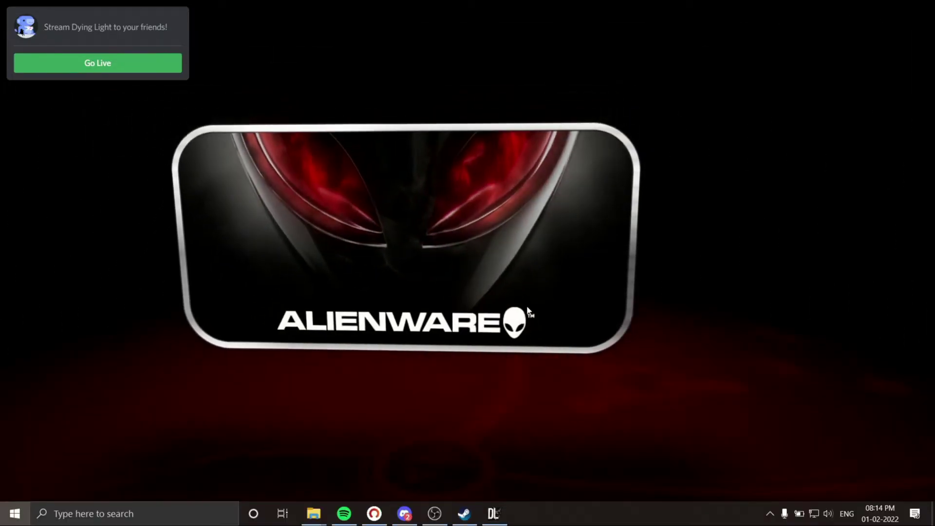
{"action": "left_click", "coordinate": [826, 514]}
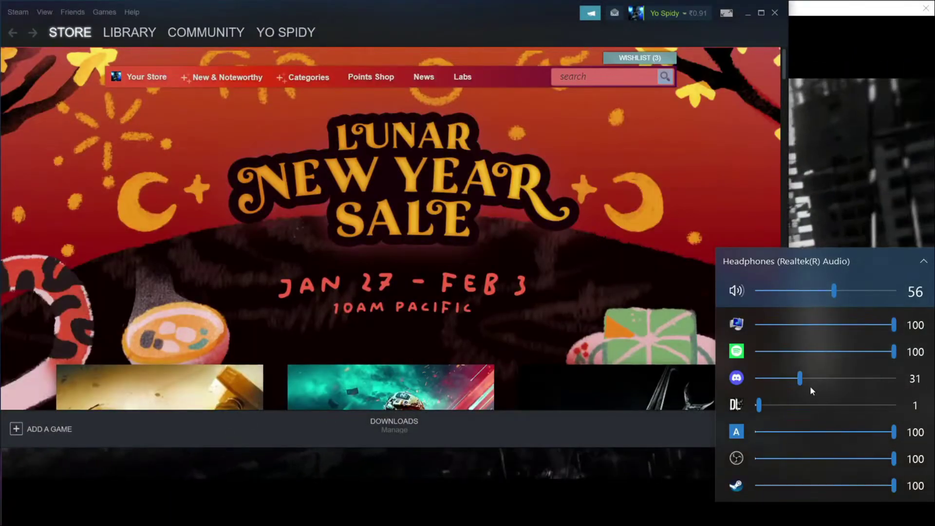
{"action": "left_click_drag", "start_coordinate": [767, 405], "coordinate": [770, 408]}
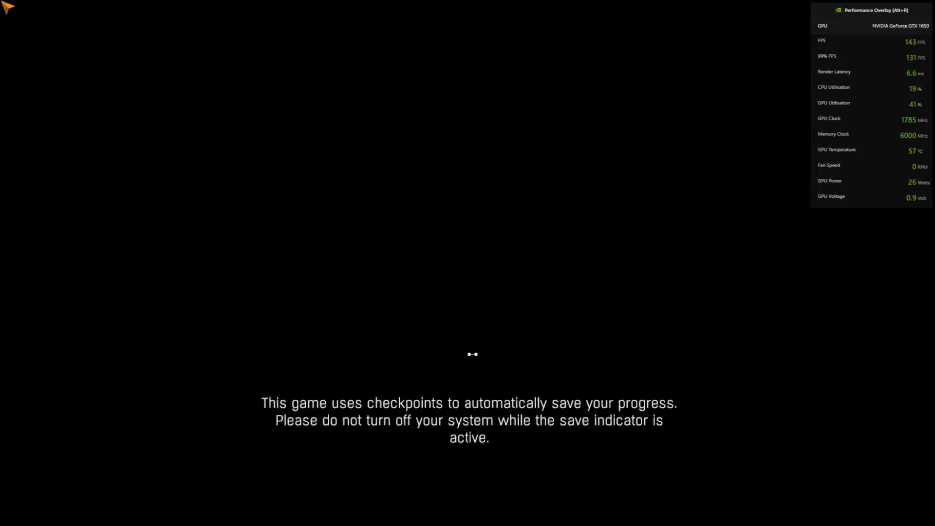
Step: Get past the startup screens and continue the saved Dying Light game from the main menu
{"action": "key", "text": "c"}
{"action": "key", "text": "Escape"}
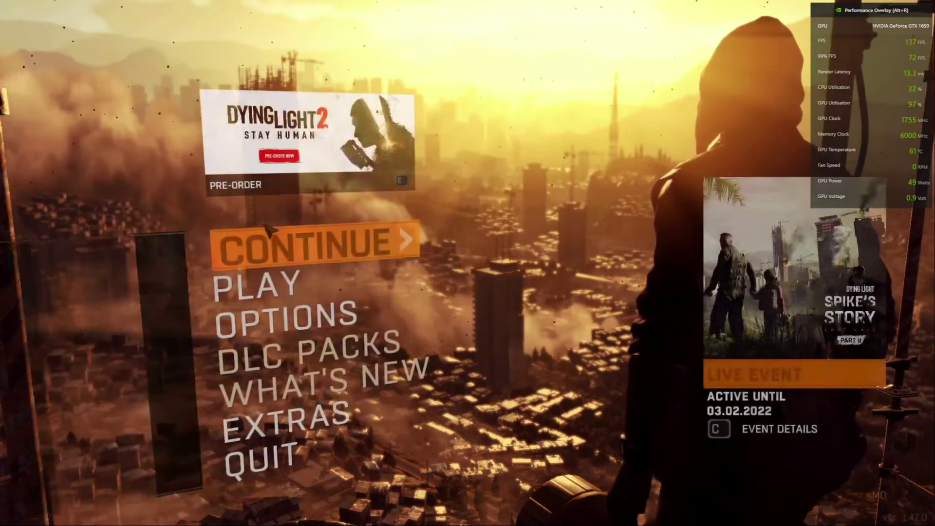
{"action": "left_click", "coordinate": [273, 247]}
{"action": "left_click", "coordinate": [272, 247]}
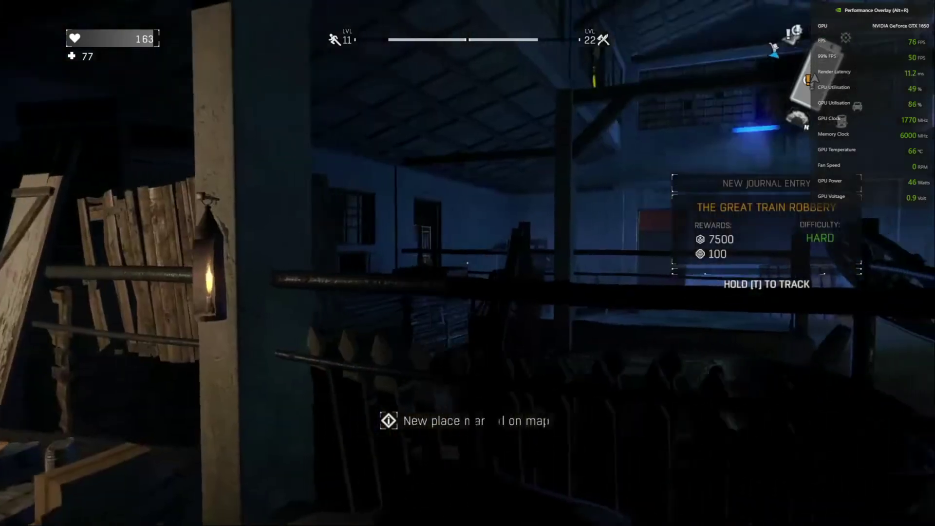
Step: Walk forward through the outdoor area and examine FPS, render latency and GPU utilisation in the performance overlay
{"action": "key", "text": "w"}
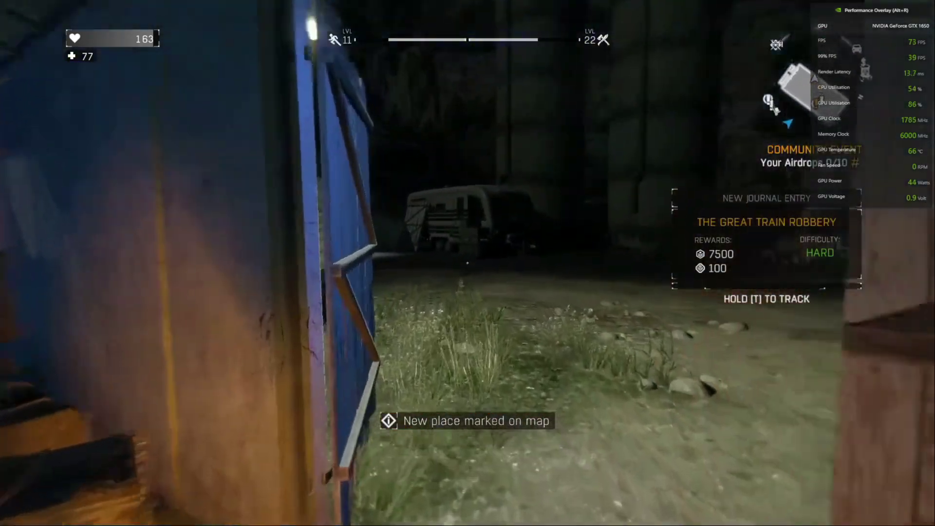
{"action": "key", "text": "w"}
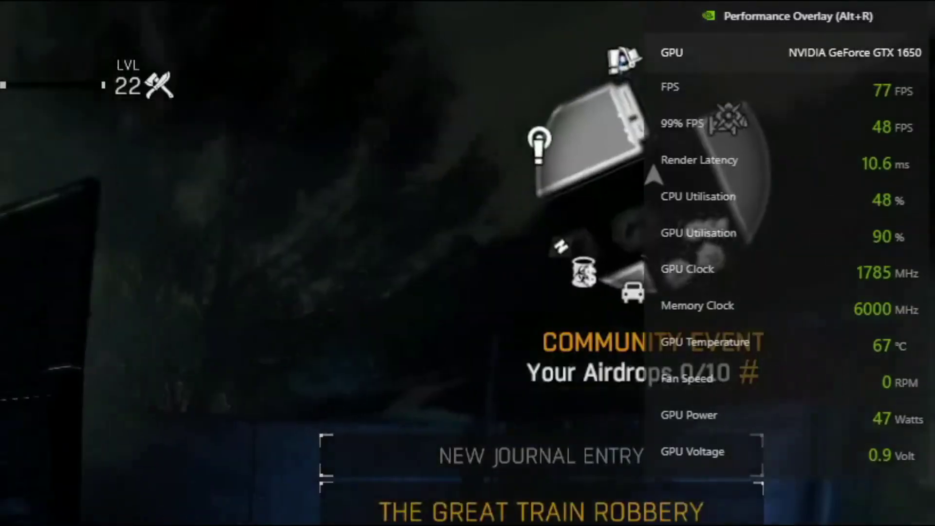
{"action": "key", "text": "w"}
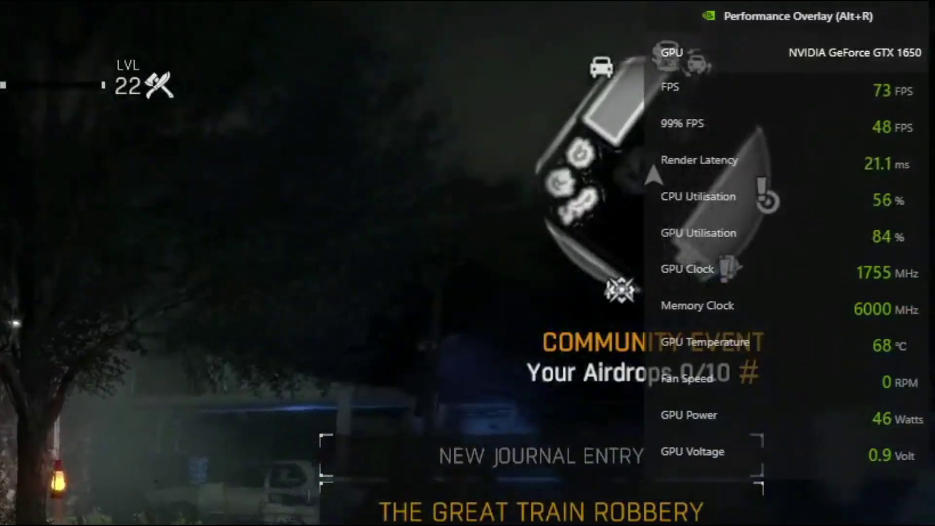
{"action": "key", "text": "w"}
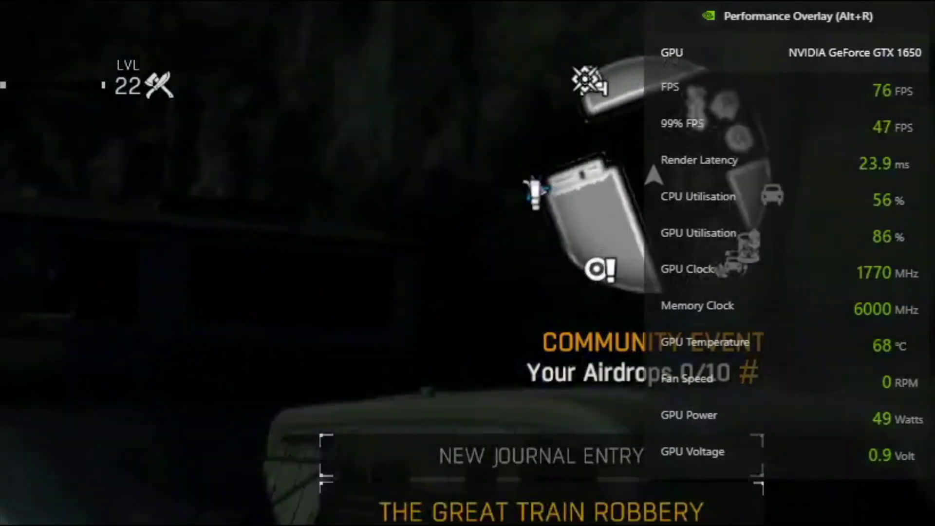
{"action": "key", "text": "w"}
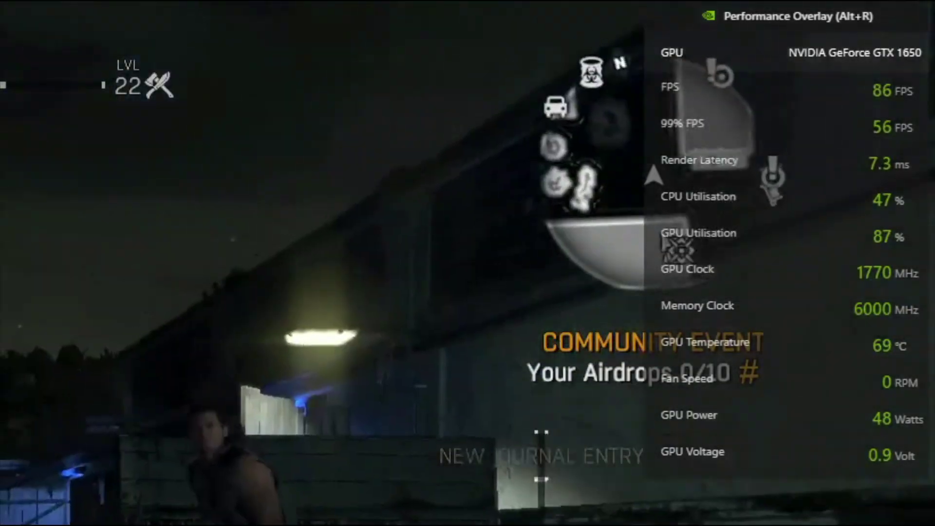
{"action": "key", "text": "w"}
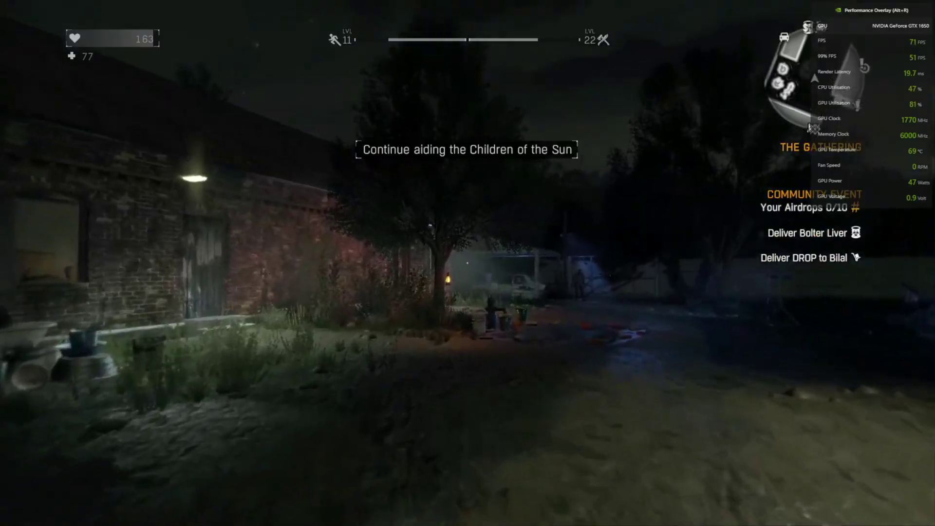
{"action": "key", "text": "w"}
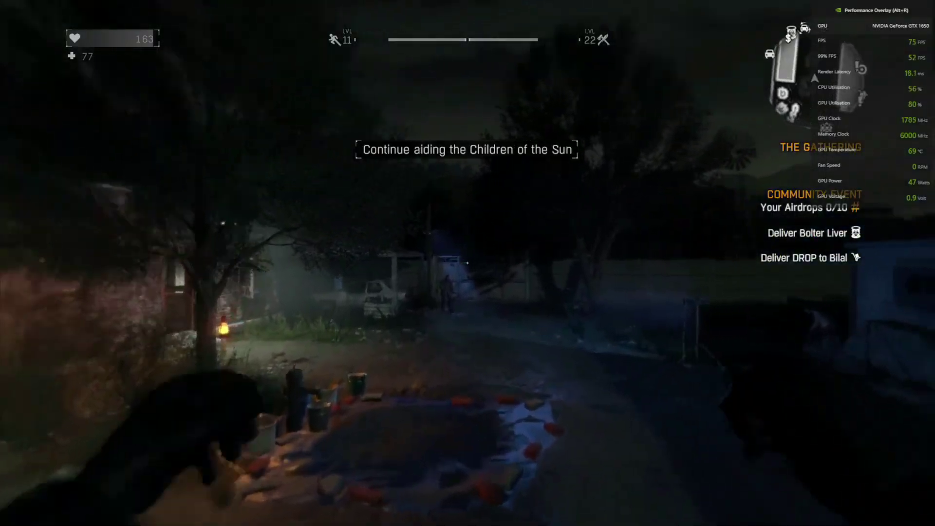
{"action": "key", "text": "w"}
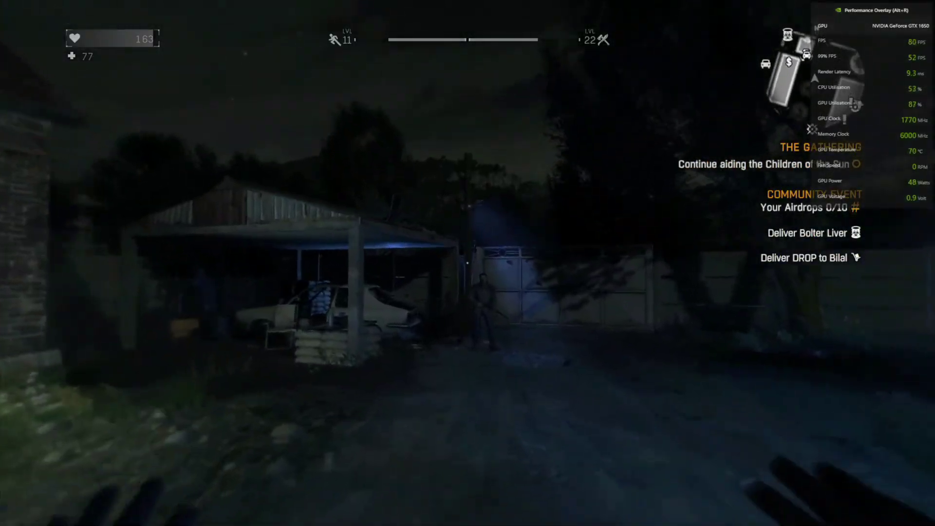
{"action": "key", "text": "w"}
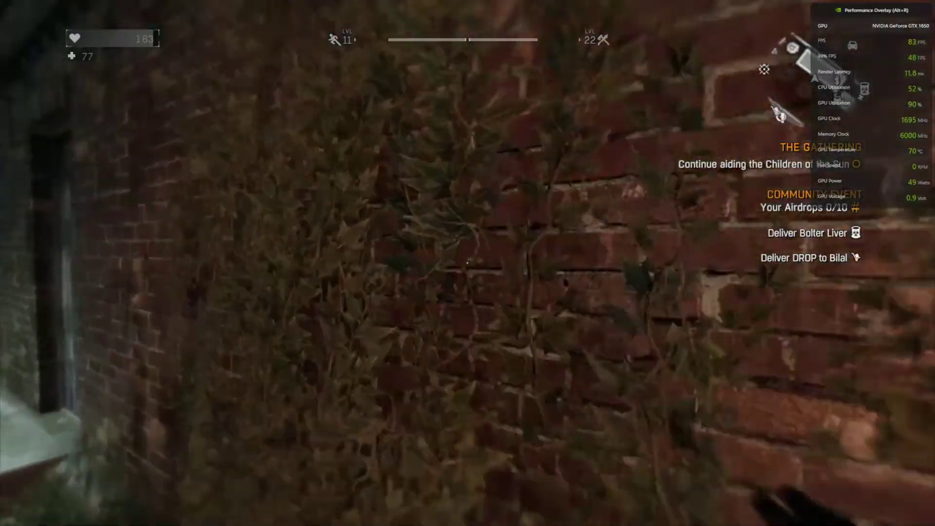